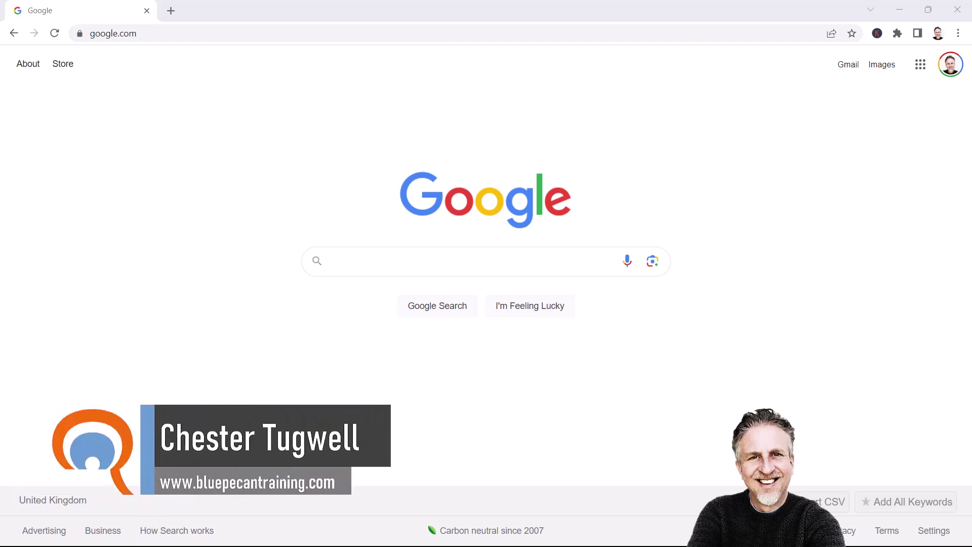
# Search Google for Grammarly using the 'Grammarly, Inc.' suggestion.
pyautogui.click(357, 261)
pyautogui.write('gra')
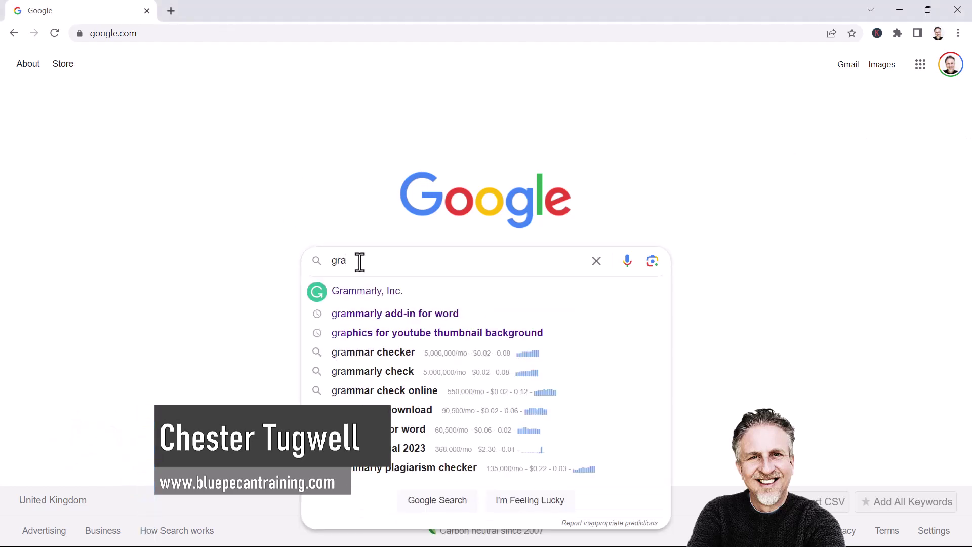
pyautogui.click(387, 296)
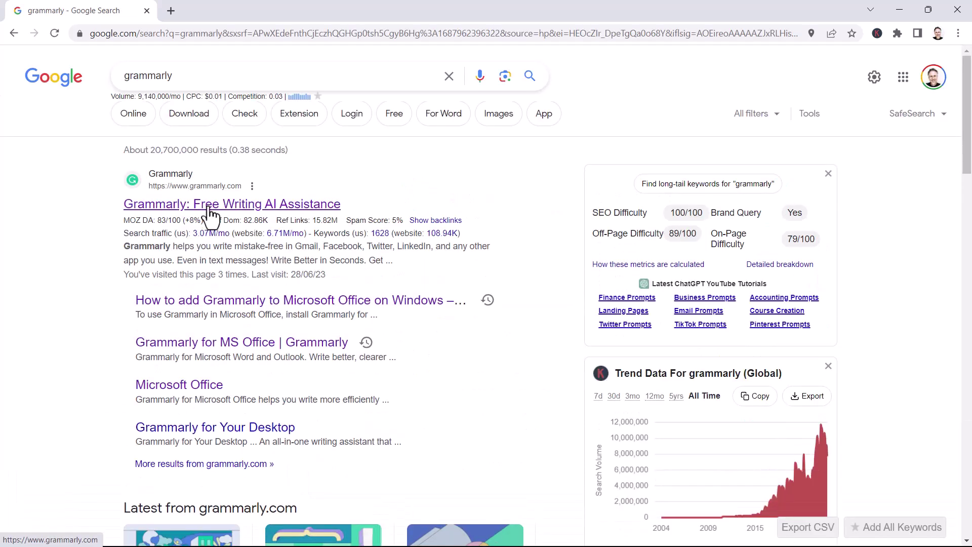
# Go to grammarly.com and log in to download the Grammarly for Windows installer.
pyautogui.click(211, 217)
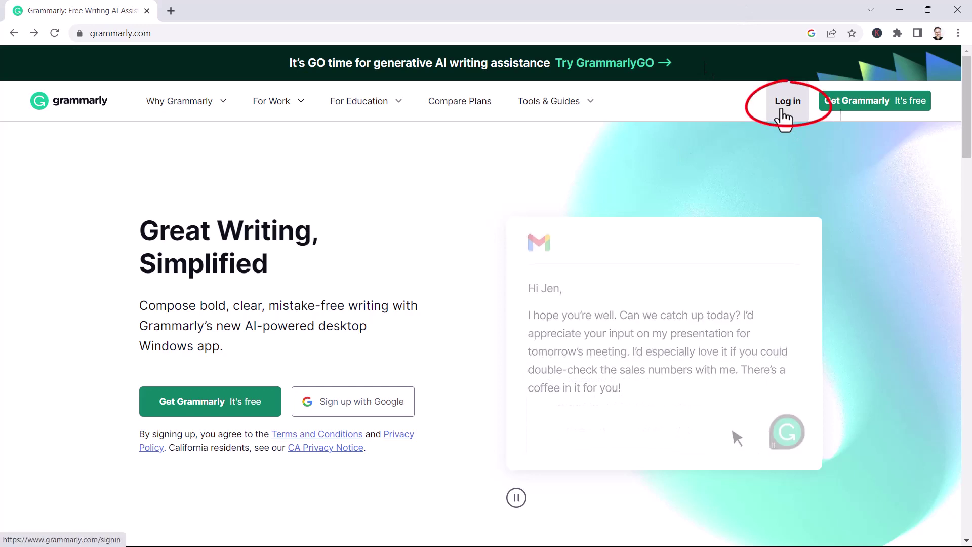
pyautogui.click(746, 128)
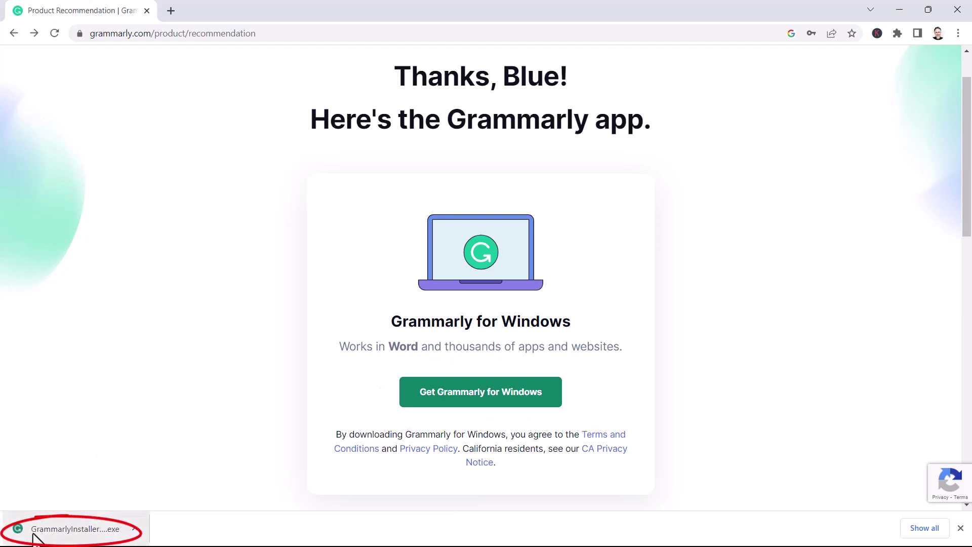
# Run GrammarlyInstaller.exe from the Chrome download bar.
pyautogui.click(80, 535)
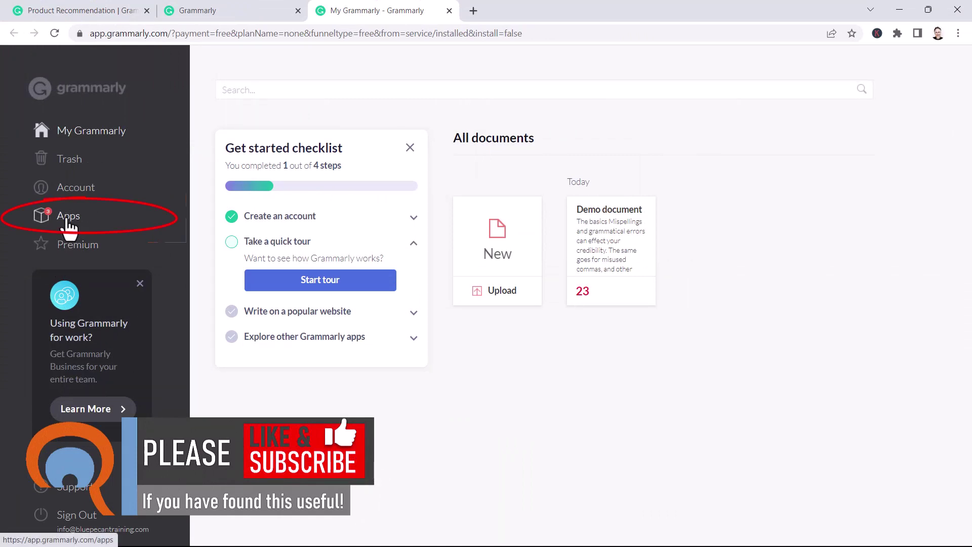
# Open the Apps page from the Grammarly dashboard sidebar.
pyautogui.click(68, 218)
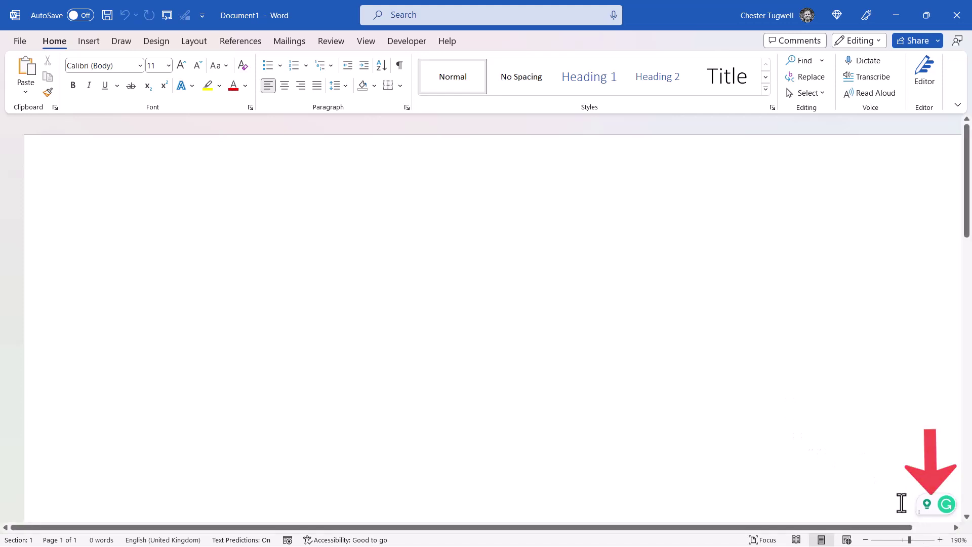
pyautogui.write('=r')
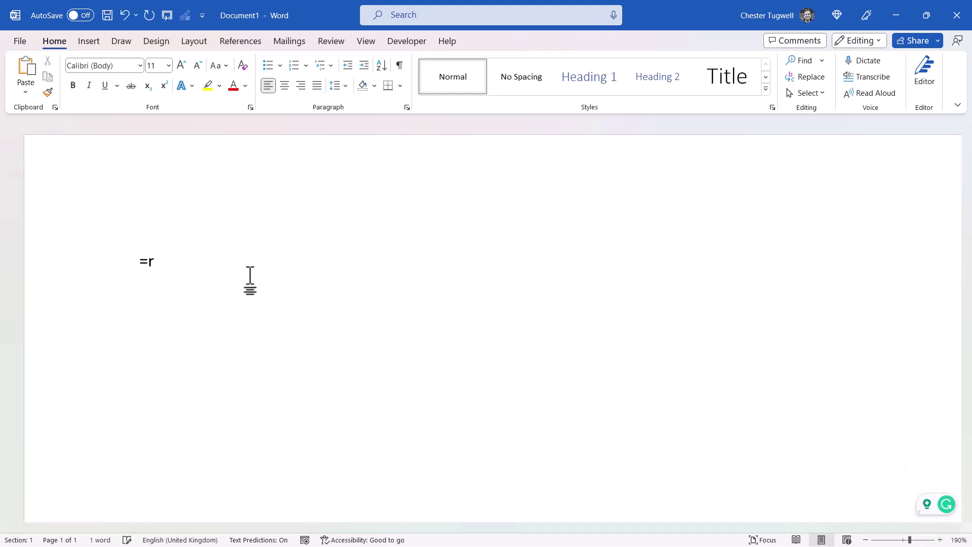
pyautogui.write('and(2,5')
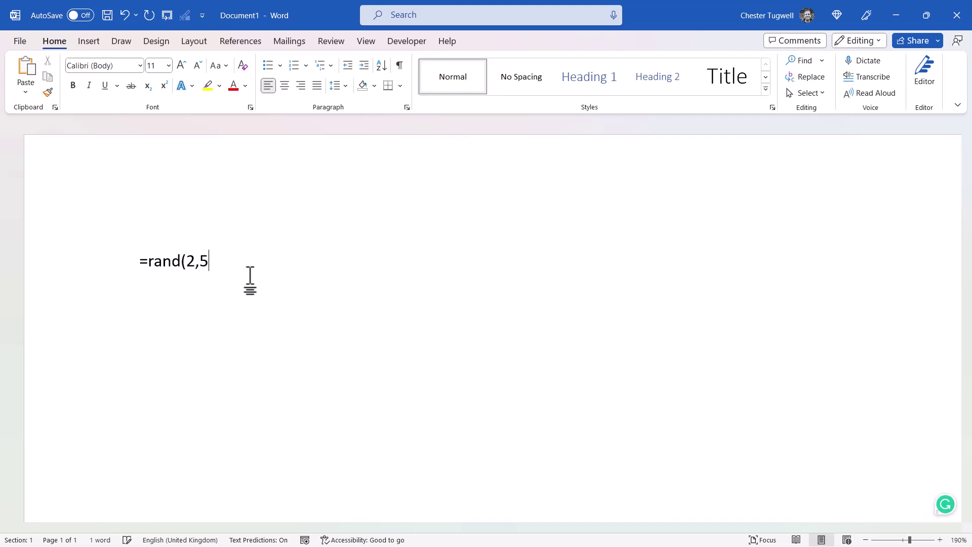
# Generate sample paragraphs in Word with =rand(2,5).
pyautogui.press('Return')
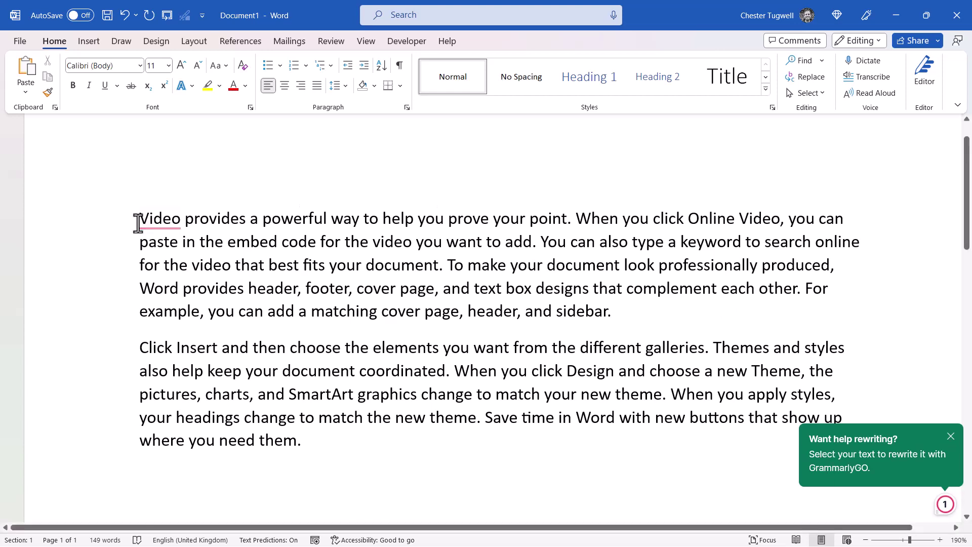
pyautogui.moveTo(159, 220)
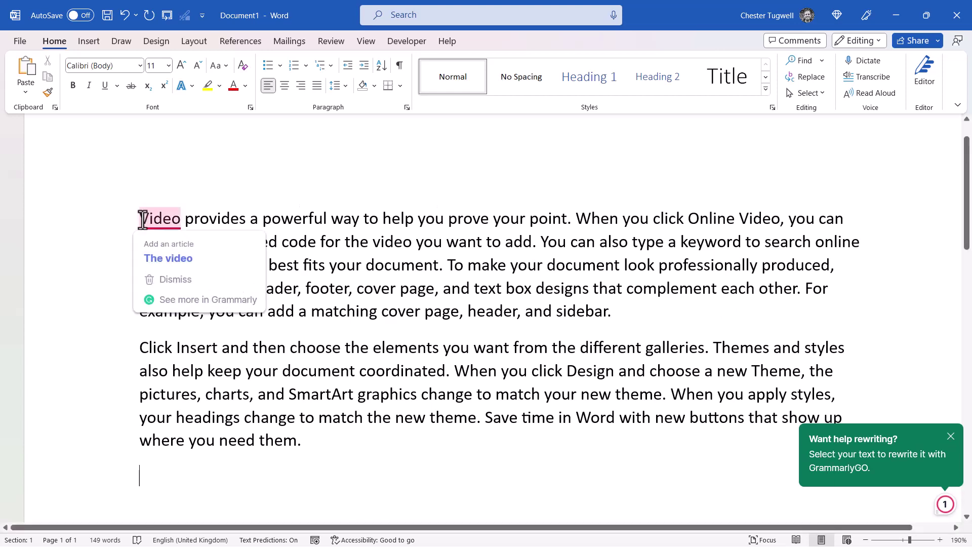
# Accept Grammarly's suggestion changing 'Video' to 'The video'.
pyautogui.click(165, 259)
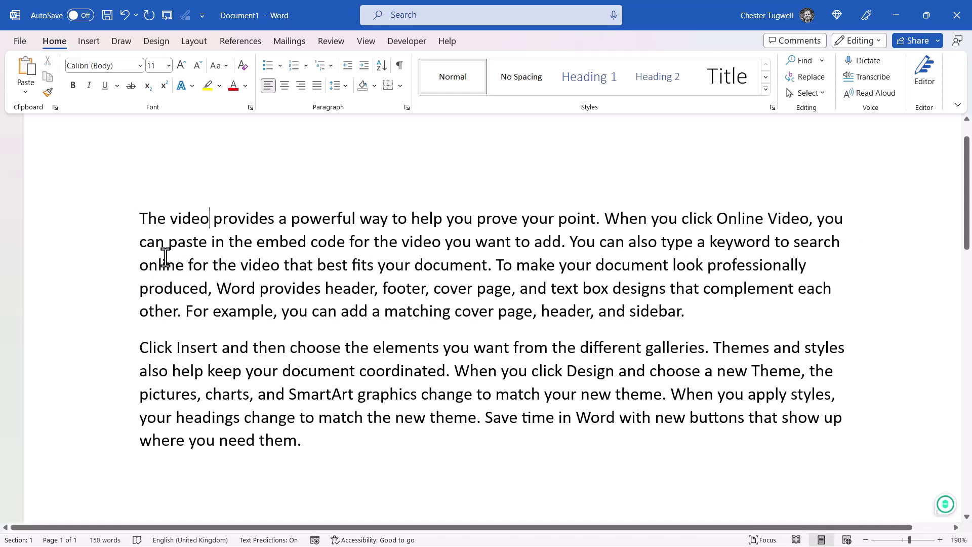